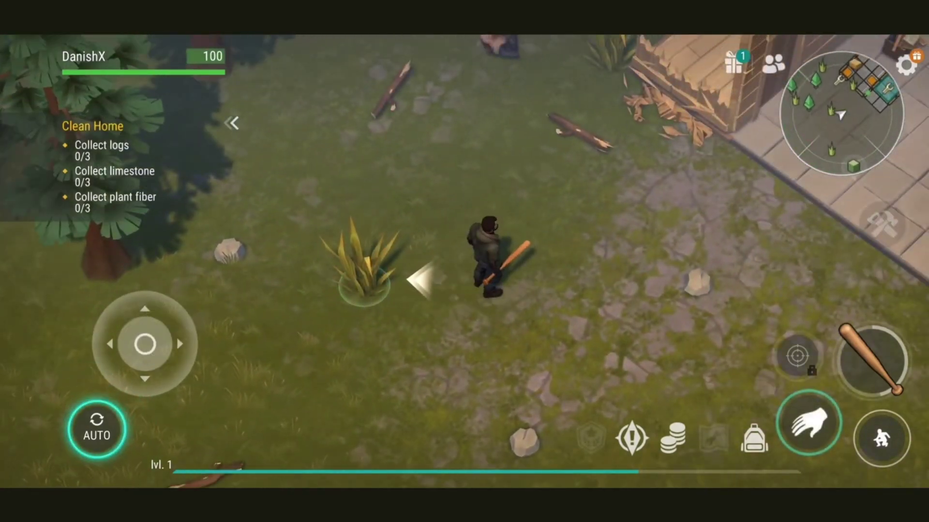
Claim all day 1 daily bonus rewards and close the Daily Bonus window
click(733, 62)
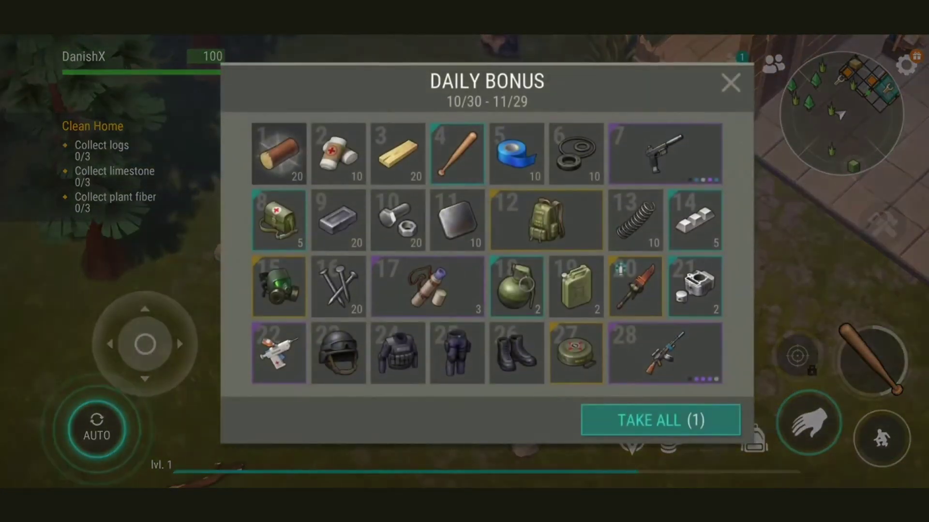
click(660, 420)
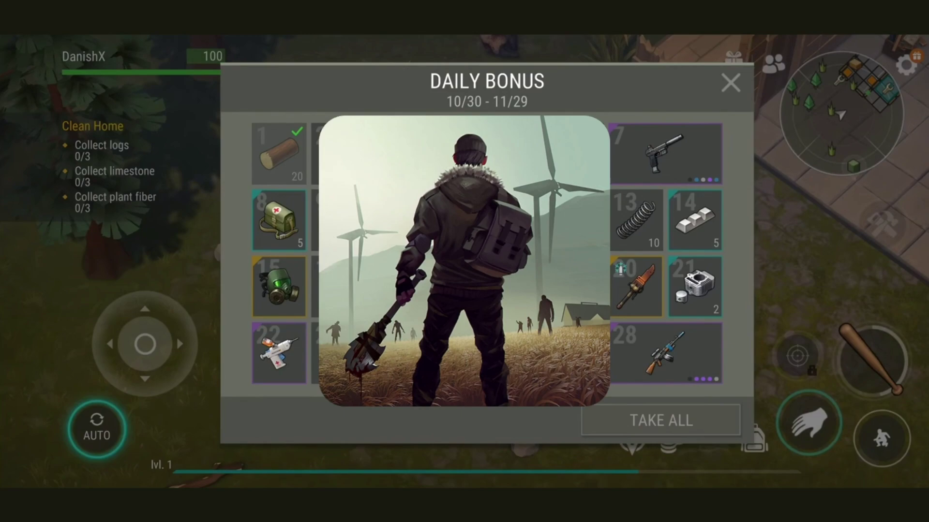
click(730, 83)
Walk the survivor around the camp with the joystick
drag(145, 344, 153, 303)
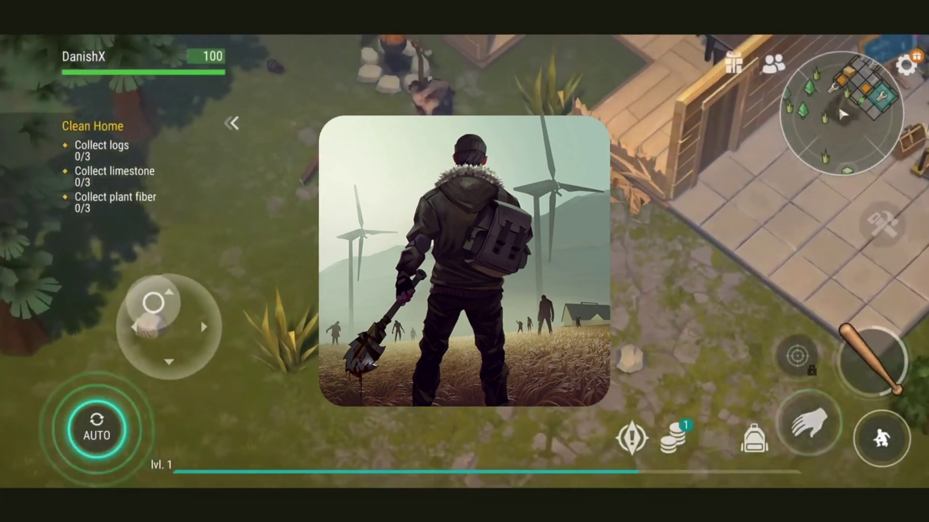
mouse_move(152, 303)
mouse_down()
mouse_move(209, 355)
mouse_move(198, 341)
mouse_up()
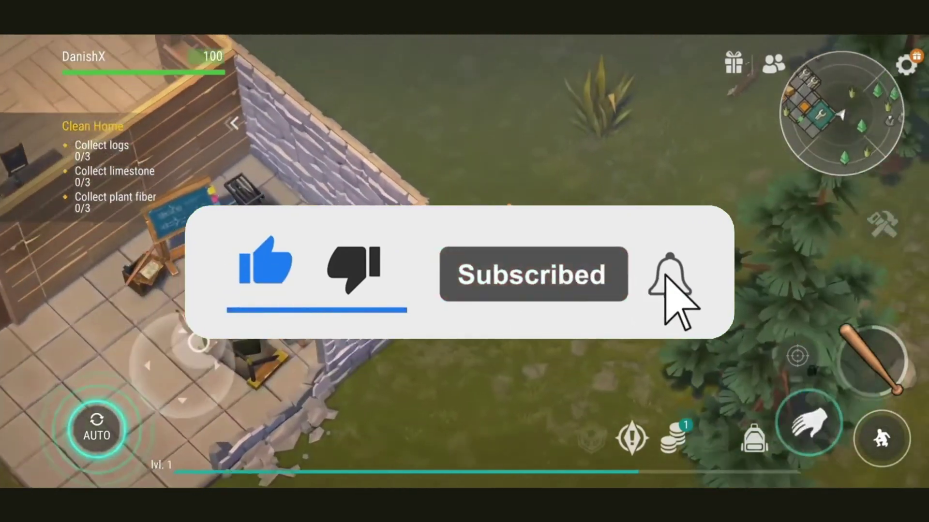
mouse_move(198, 341)
mouse_down()
mouse_move(145, 344)
mouse_move(151, 318)
mouse_move(129, 332)
mouse_up()
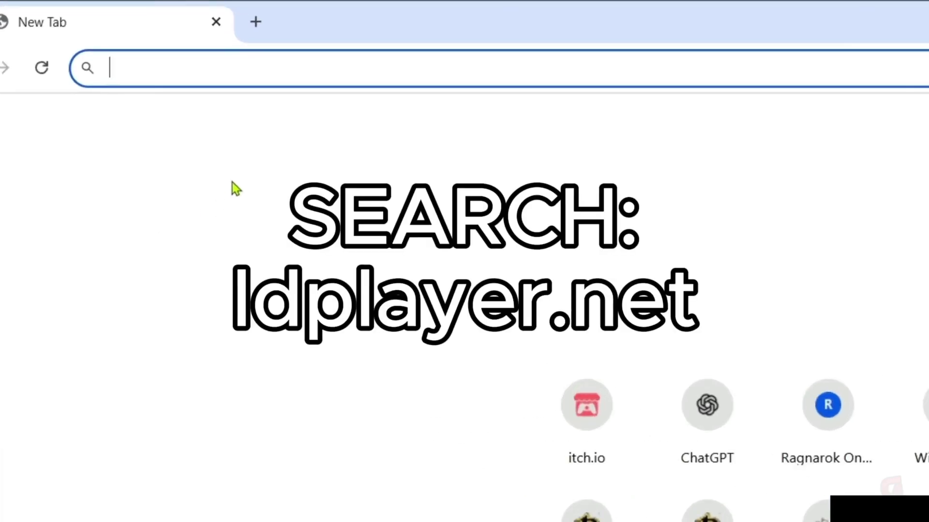
text(ldpla)
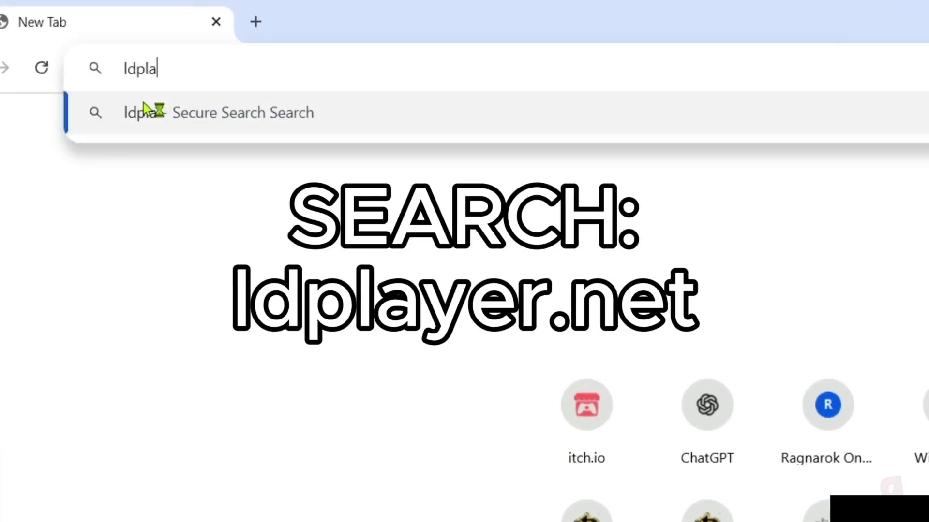
text(ye)
Load ldplayer.net in Chrome to reach the LDPlayer 9 download homepage
key(Escape)
text(ldpla)
text(yer.net)
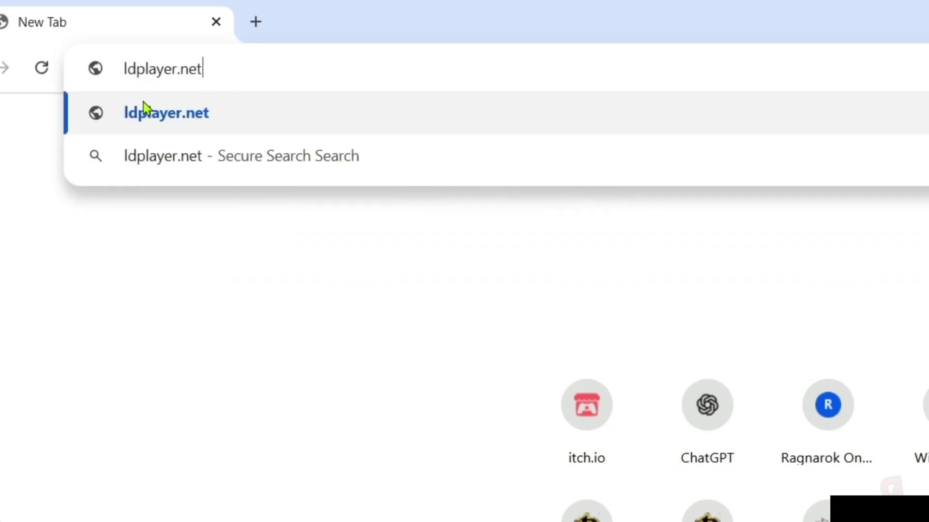
triple_click(192, 69)
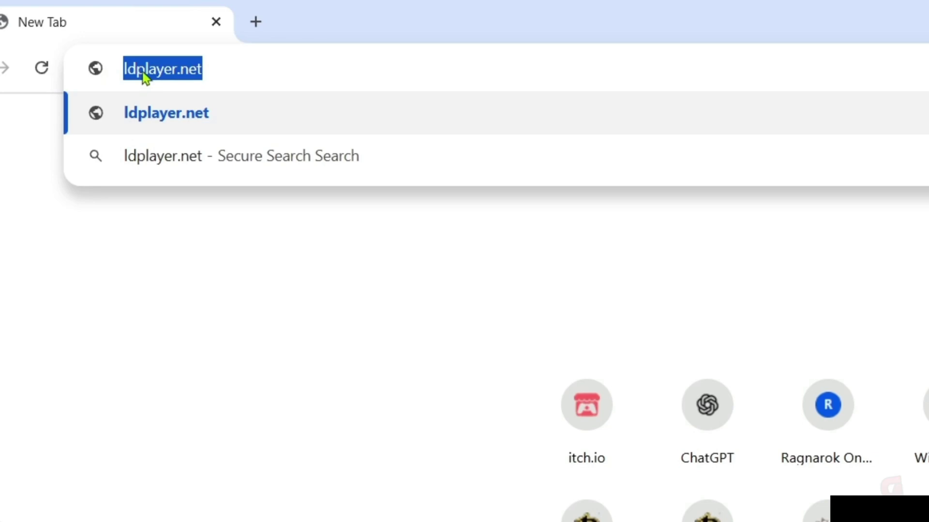
click(216, 67)
key(Return)
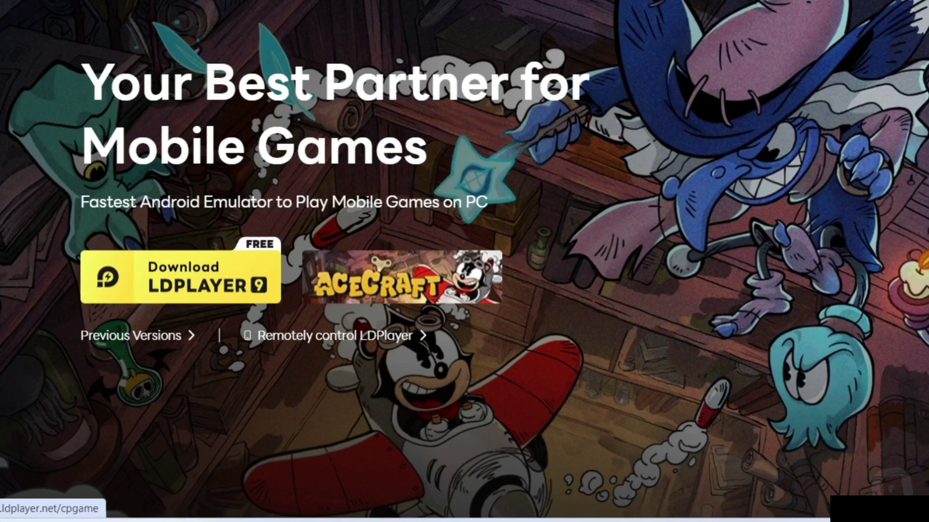
Download LDPlayer9_ens_1001_ld.exe and launch it from Chrome's download list
click(188, 293)
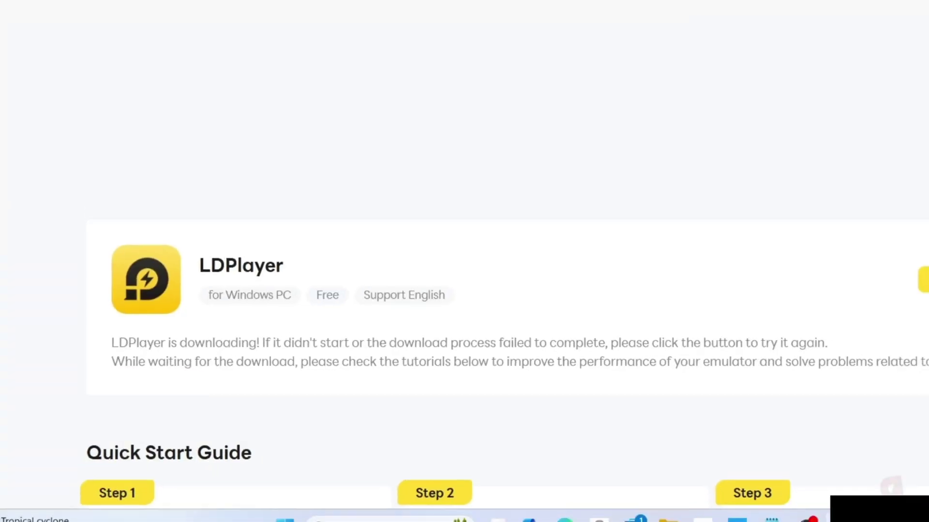
click(871, 39)
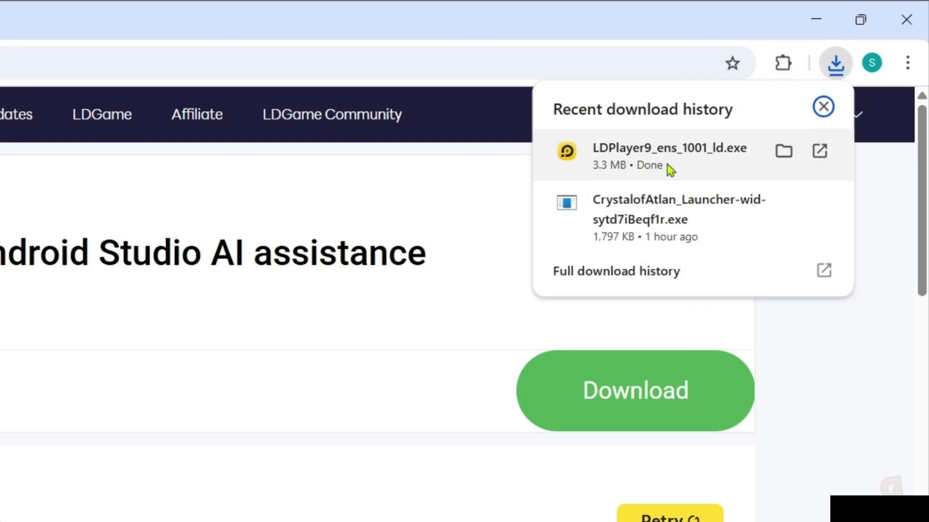
click(686, 160)
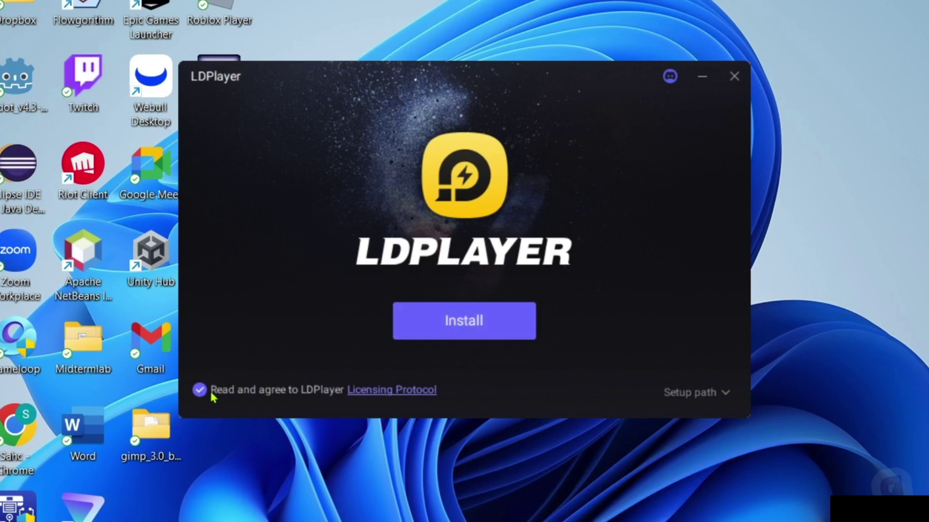
Install LDPlayer 9 with the licensing agreement accepted
click(458, 329)
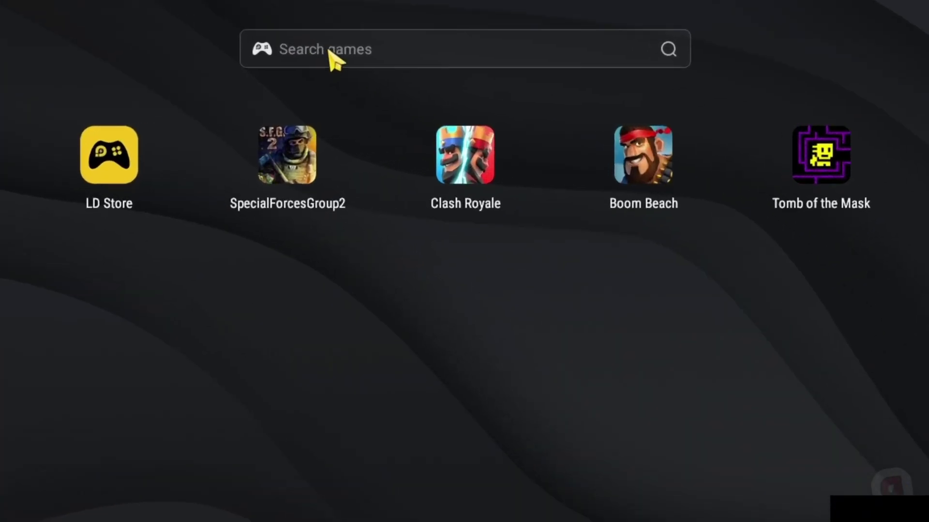
Search LDPlayer's games for 'last day on earth' and open its store page
click(330, 53)
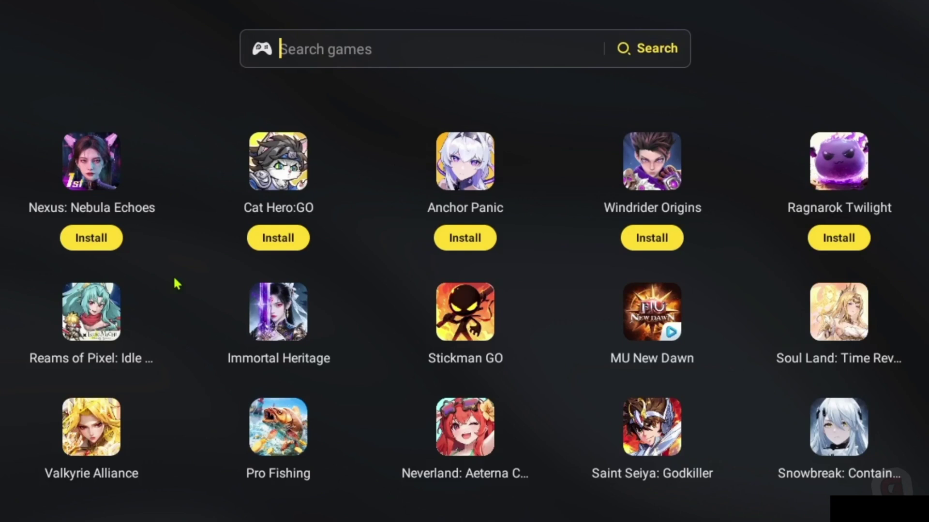
text(last day on earth)
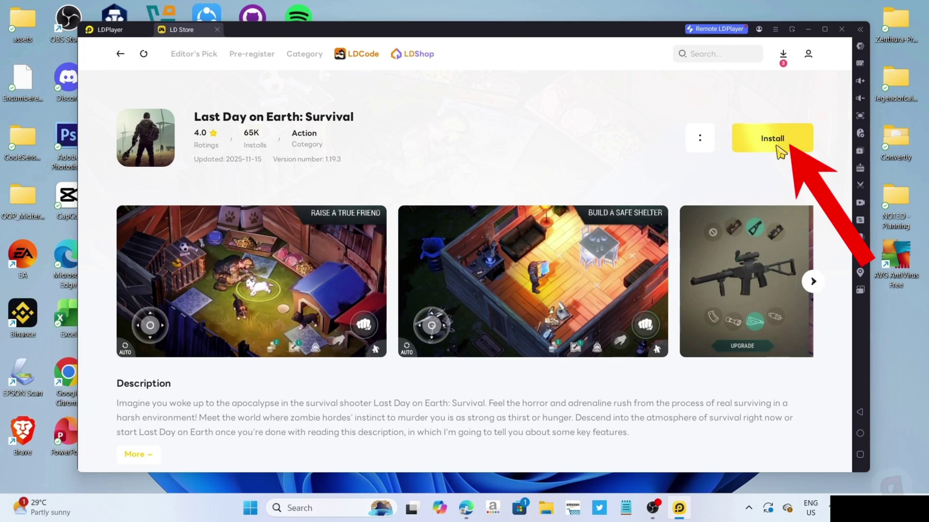
Install Last Day on Earth: Survival through the LD Store and Google Play
click(778, 150)
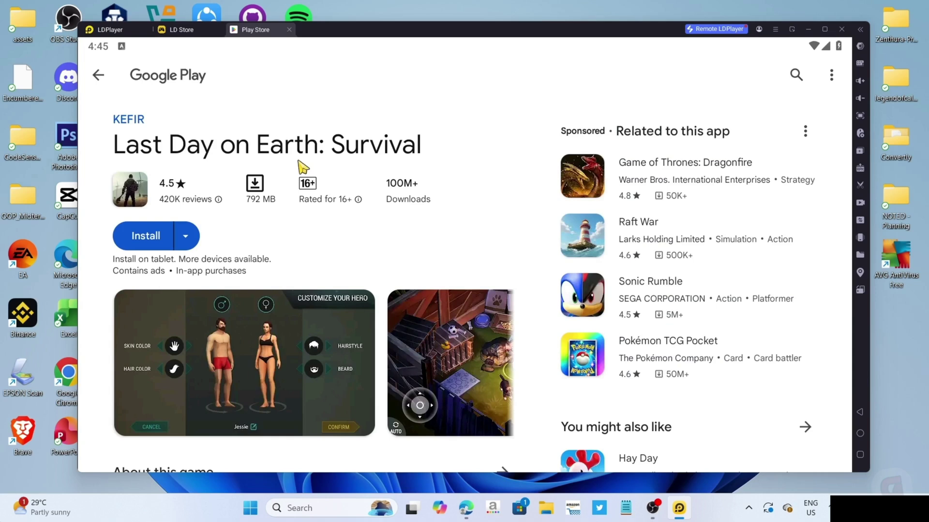
click(161, 244)
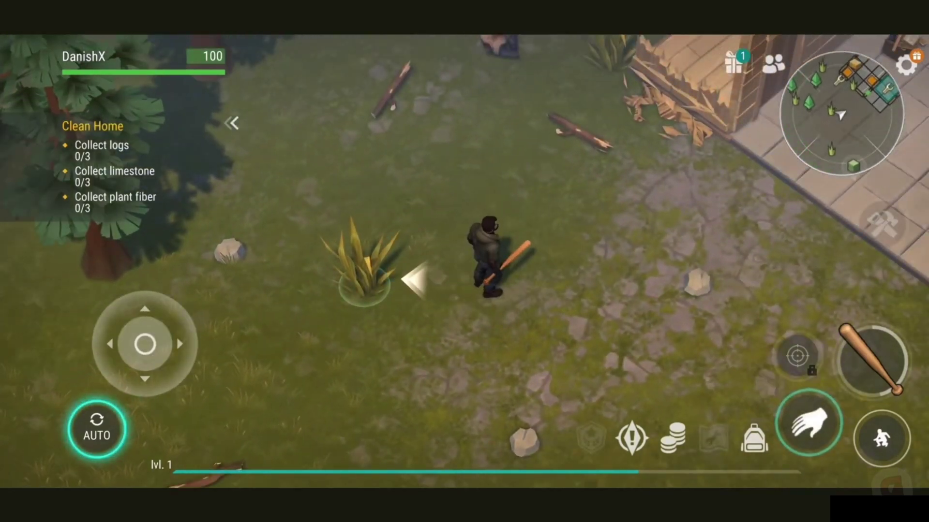
Take the day 1 logs, check the day 16 reward, and close Daily Bonus
click(733, 62)
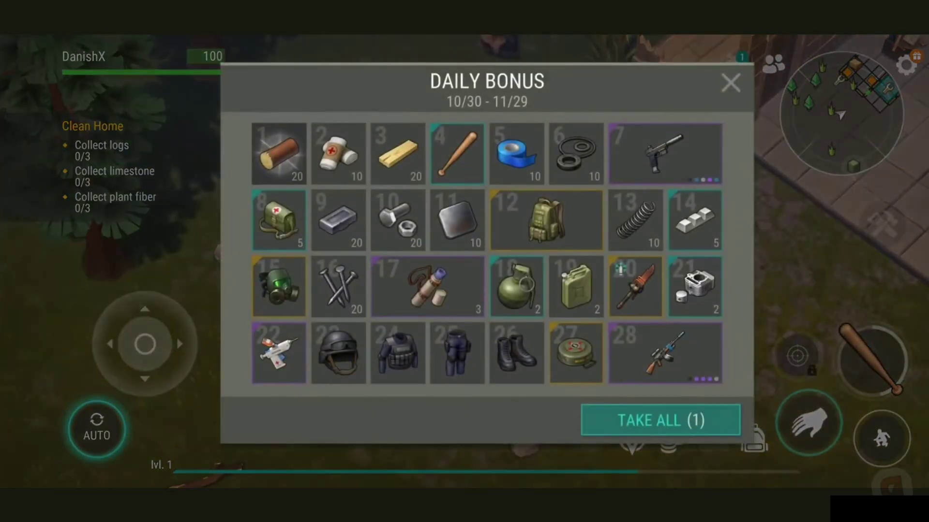
click(660, 420)
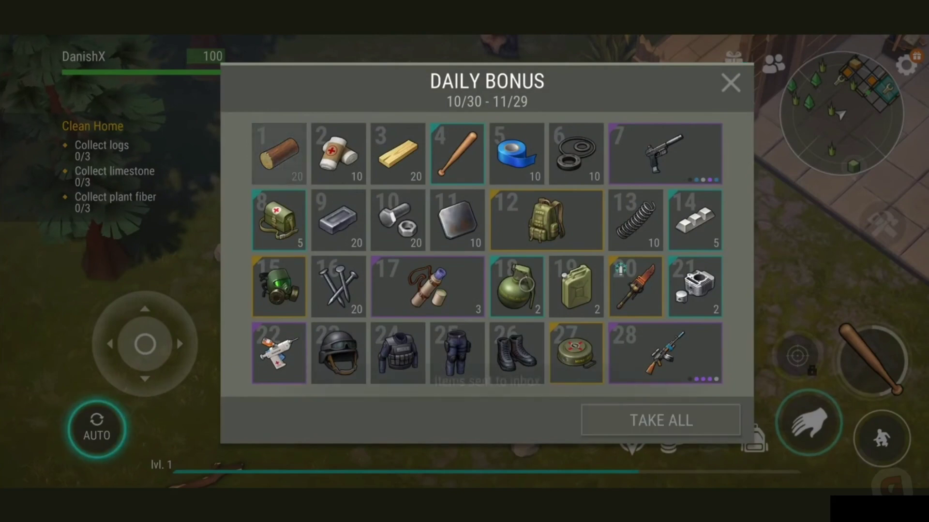
click(338, 287)
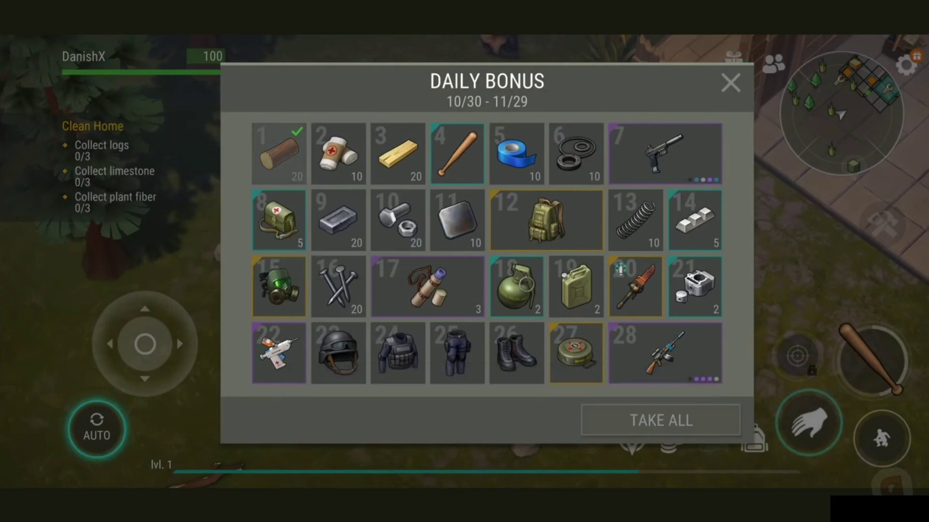
click(730, 82)
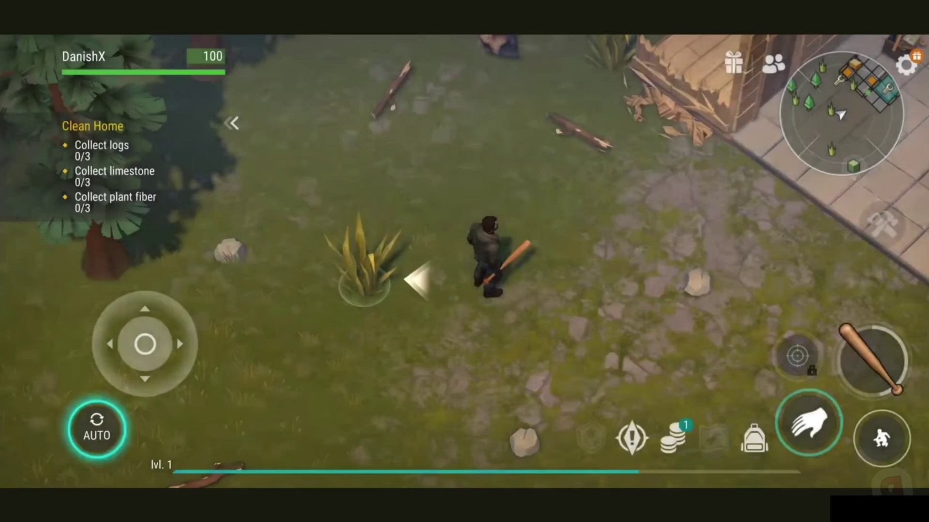